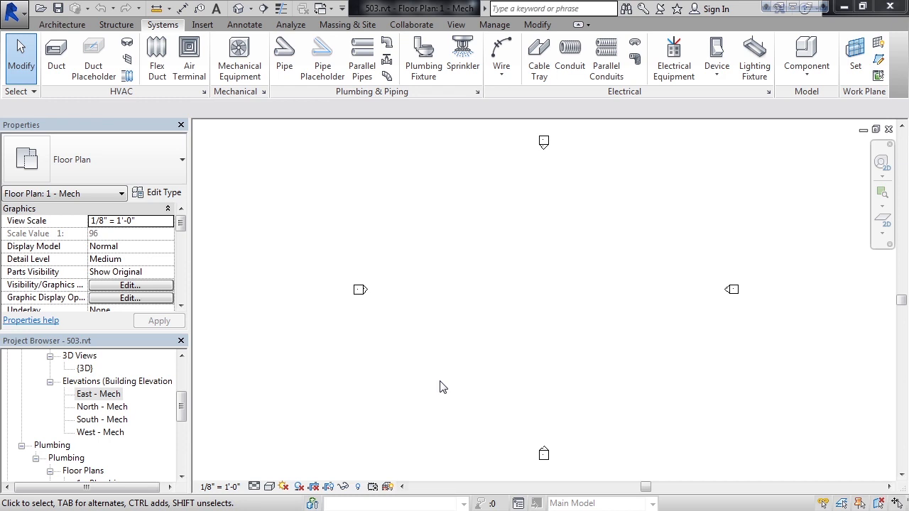
Open the East - Mech elevation and examine the project's default levels.
left_click_drag(183, 402, 182, 406)
left_click(124, 397)
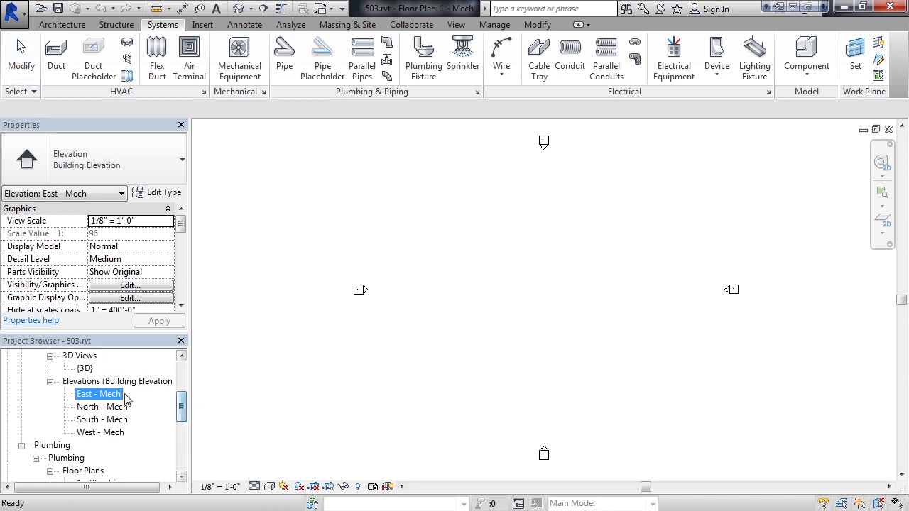
double_click(89, 396)
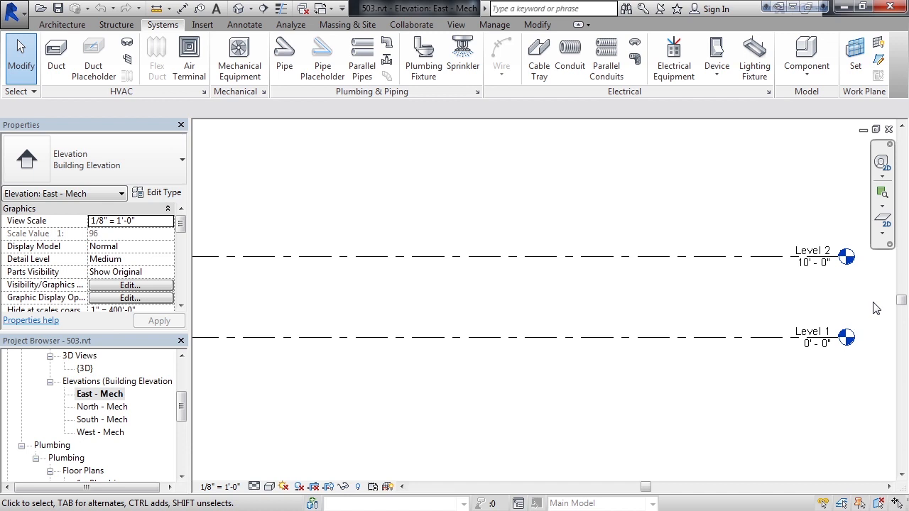
scroll(875, 308, "down", 3)
scroll(182, 399, "up", 2)
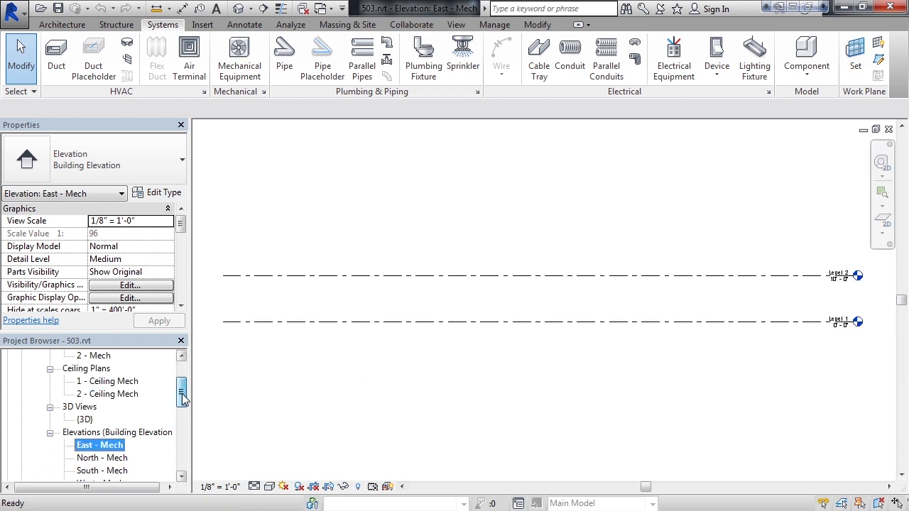
Link ArchitectModel.rvt into the 1 - Mech floor plan using Auto - Origin to Origin positioning.
left_click_drag(183, 400, 181, 377)
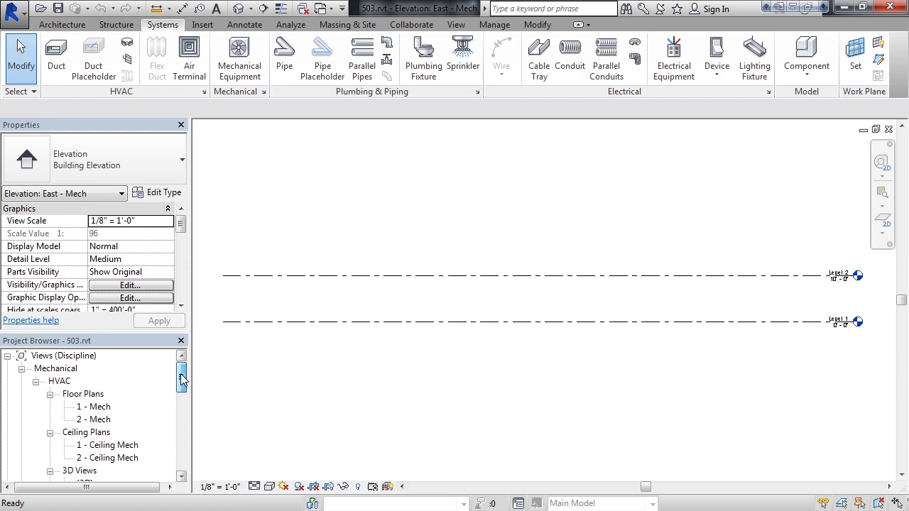
double_click(102, 411)
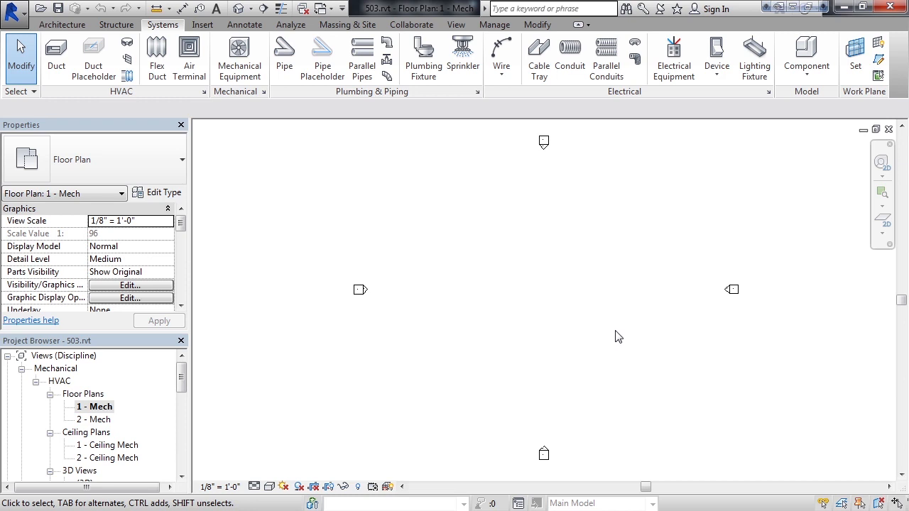
left_click(204, 27)
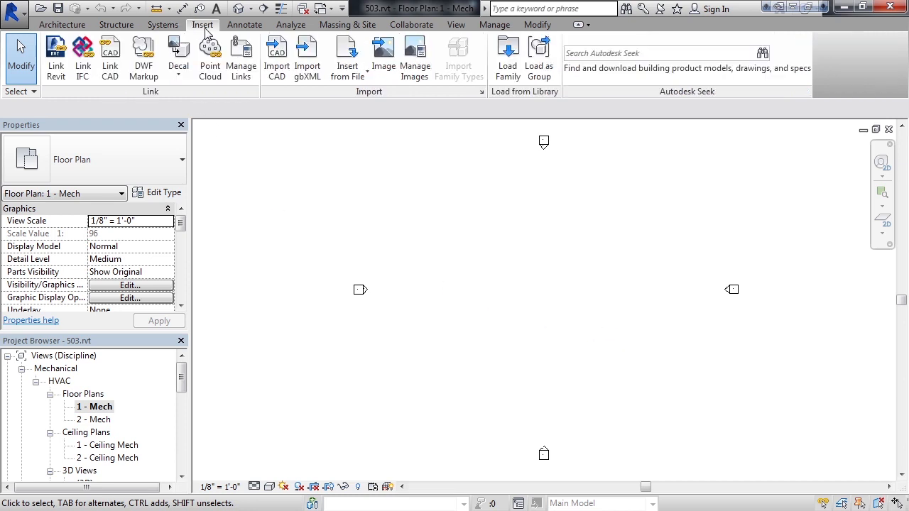
left_click(57, 67)
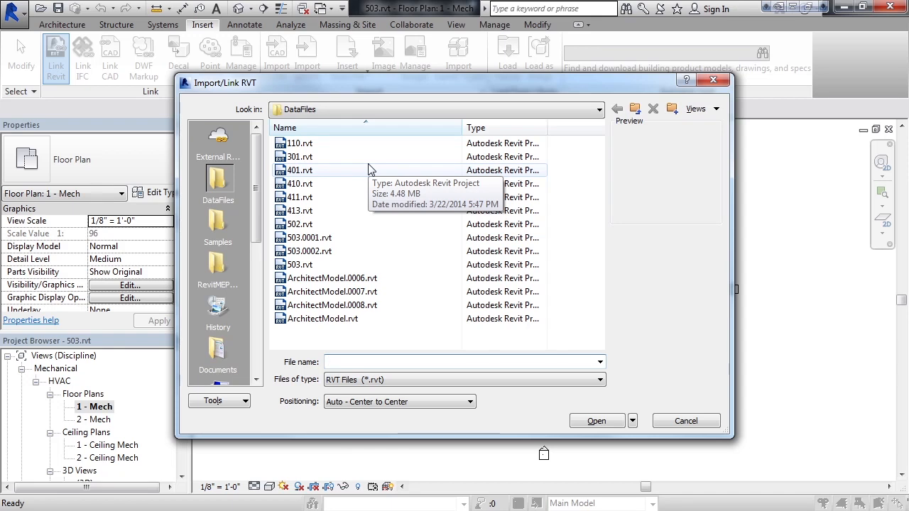
left_click(330, 321)
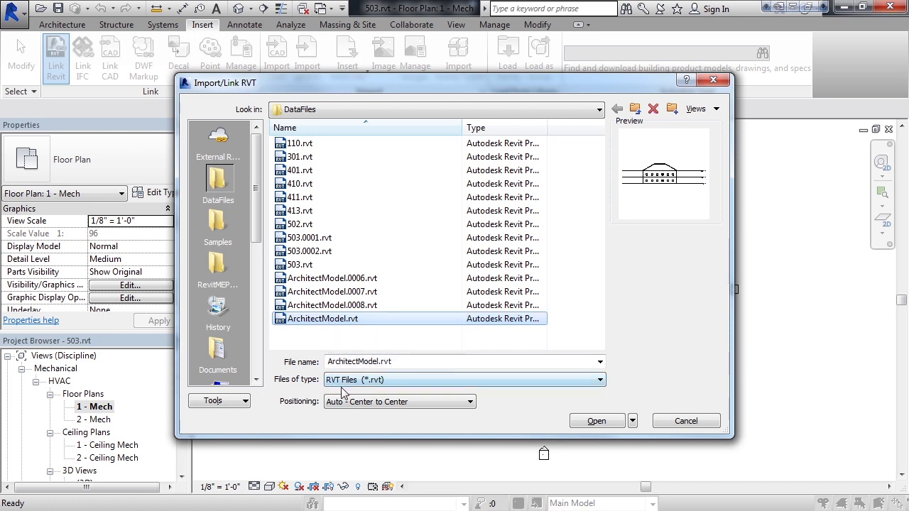
left_click(367, 403)
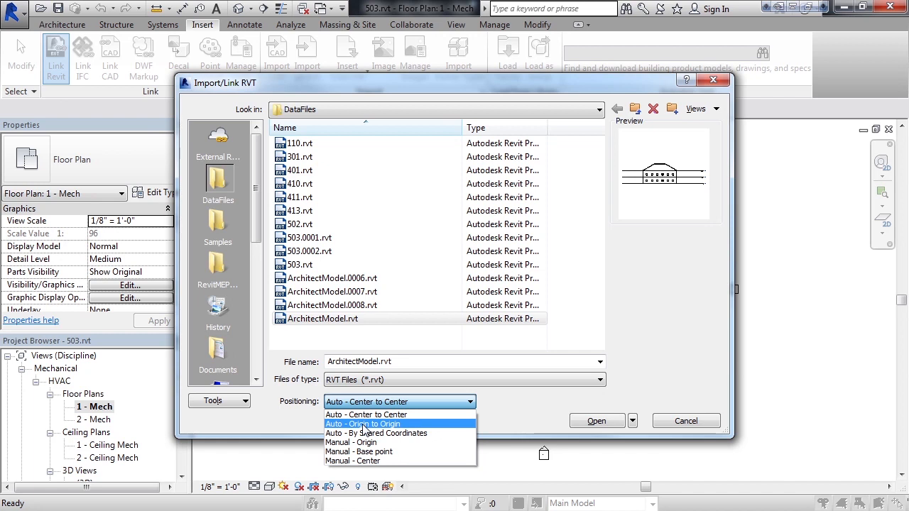
left_click(364, 424)
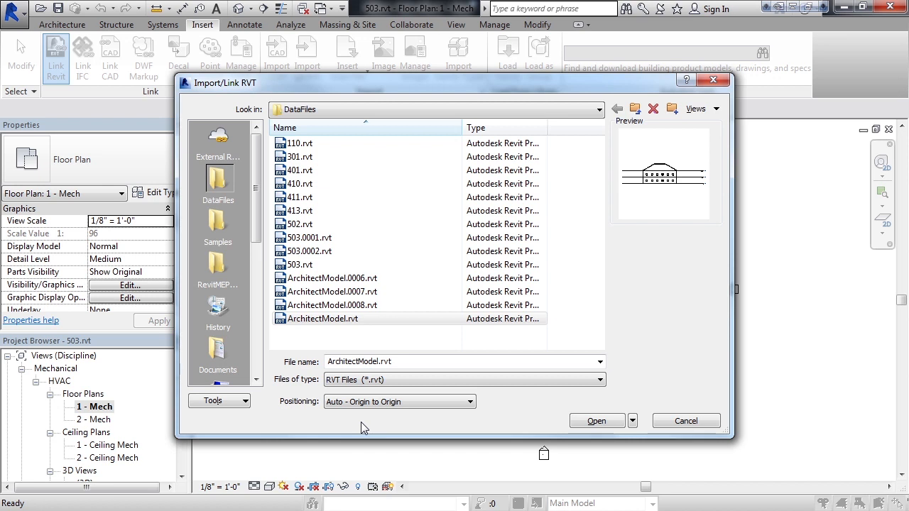
left_click(606, 423)
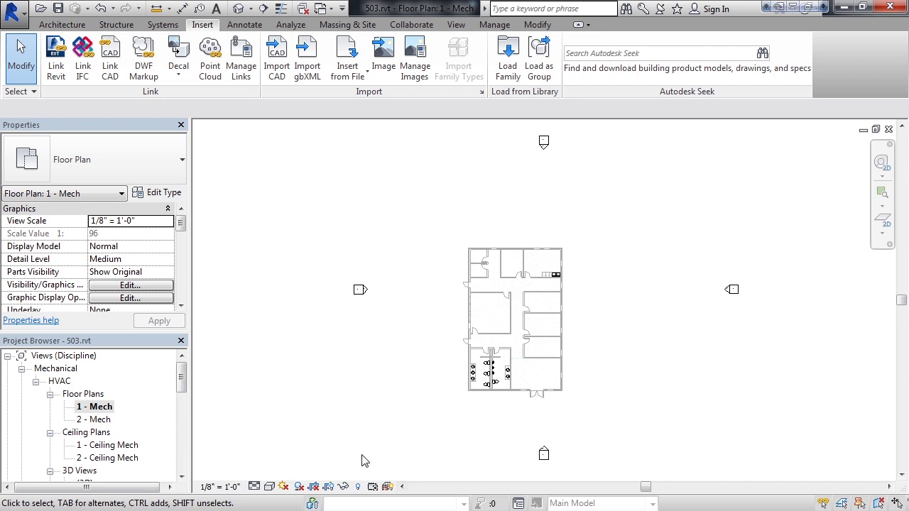
Reopen the East - Mech elevation and compare the project's levels with those of the linked architectural model.
left_click_drag(182, 376, 183, 406)
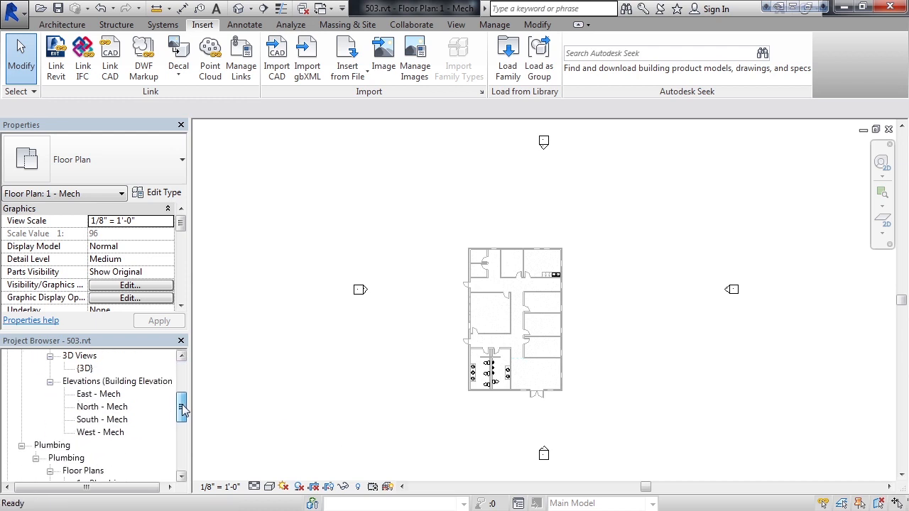
double_click(93, 399)
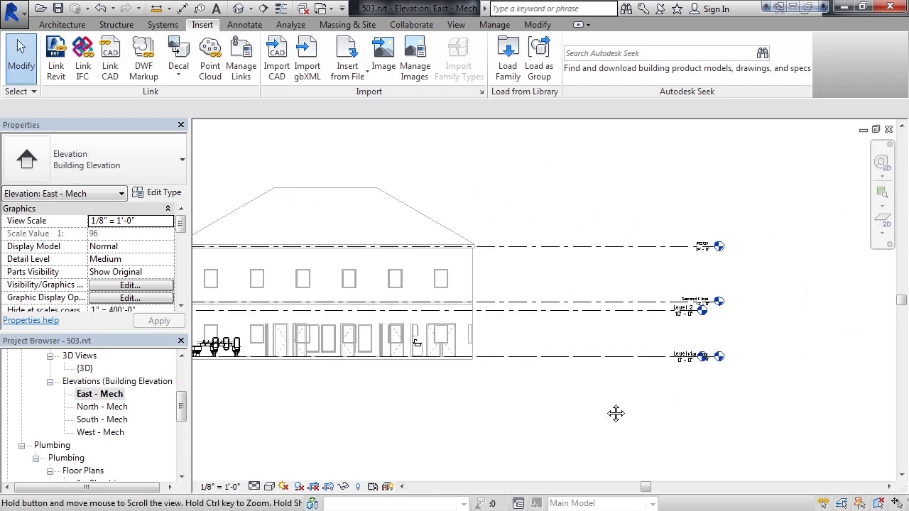
middle_click_drag(617, 413, 615, 411)
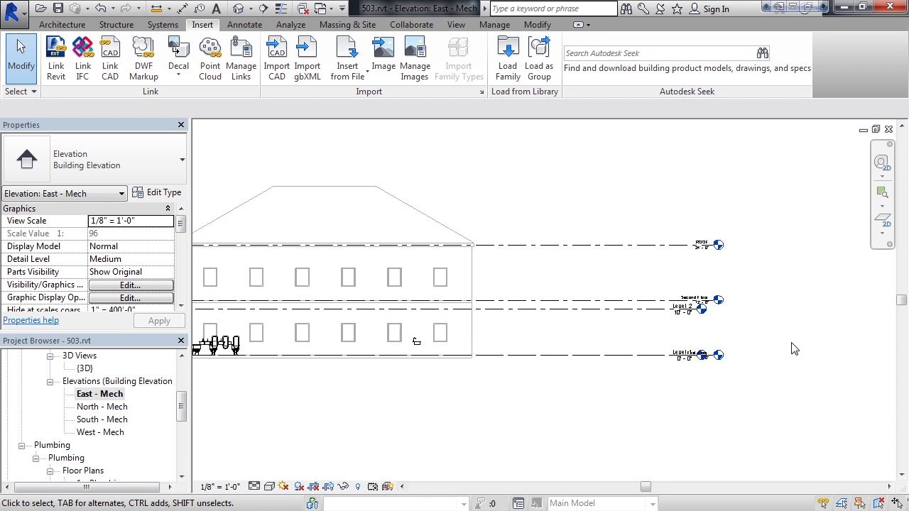
scroll(728, 338, "up", 1)
scroll(728, 338, "up", 3)
middle_click_drag(763, 294, 754, 319)
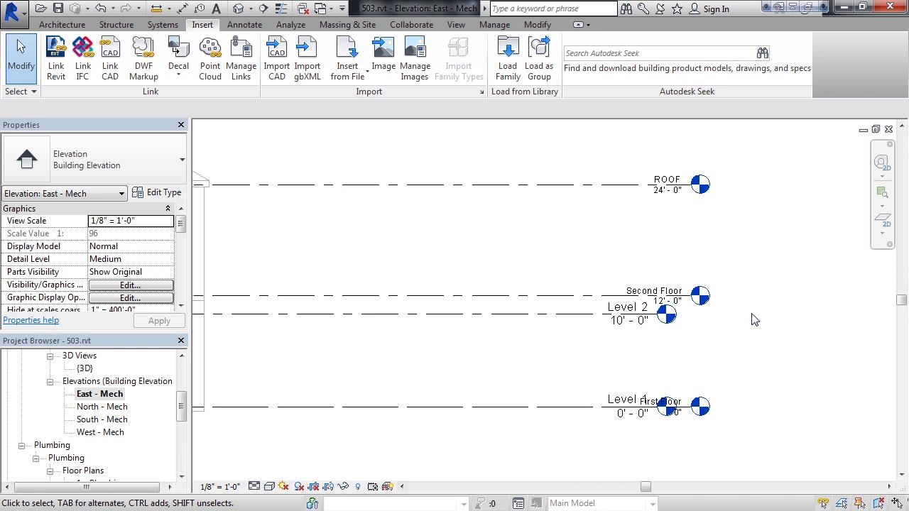
Rename Level 1 as First Floor and Level 2 as Second Floor in the elevation.
left_click(623, 405)
left_click(629, 404)
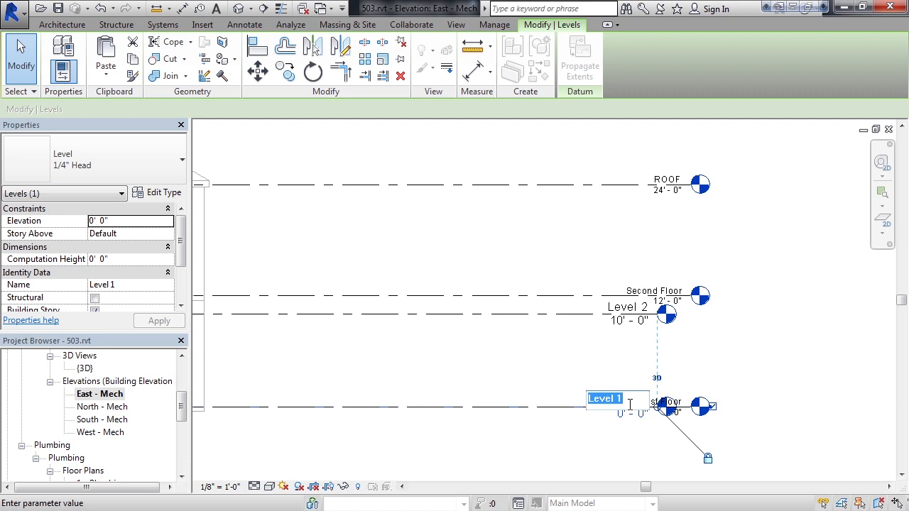
type("First Floor")
key("Return")
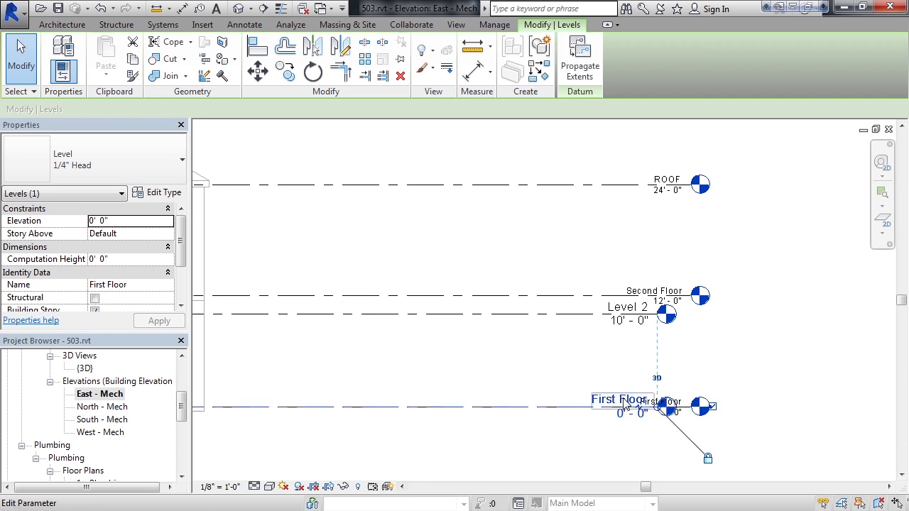
left_click(623, 313)
left_click(629, 310)
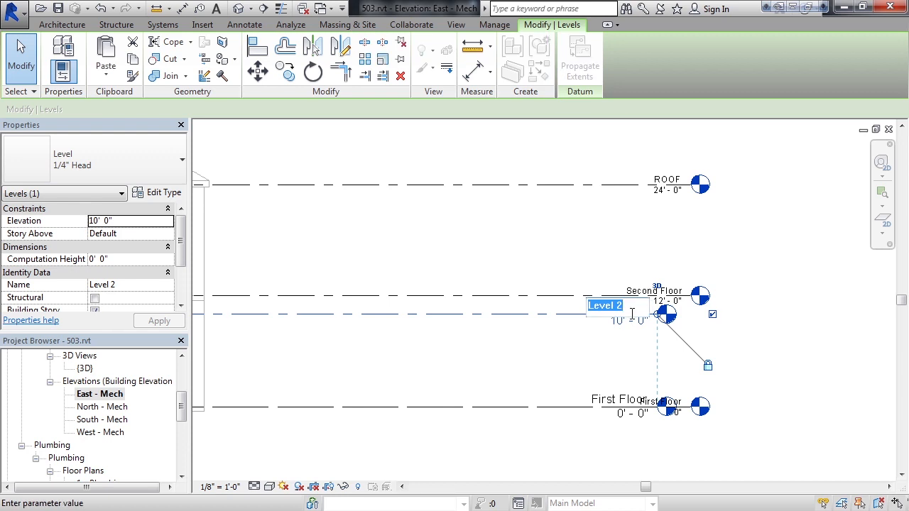
type("Second Floor")
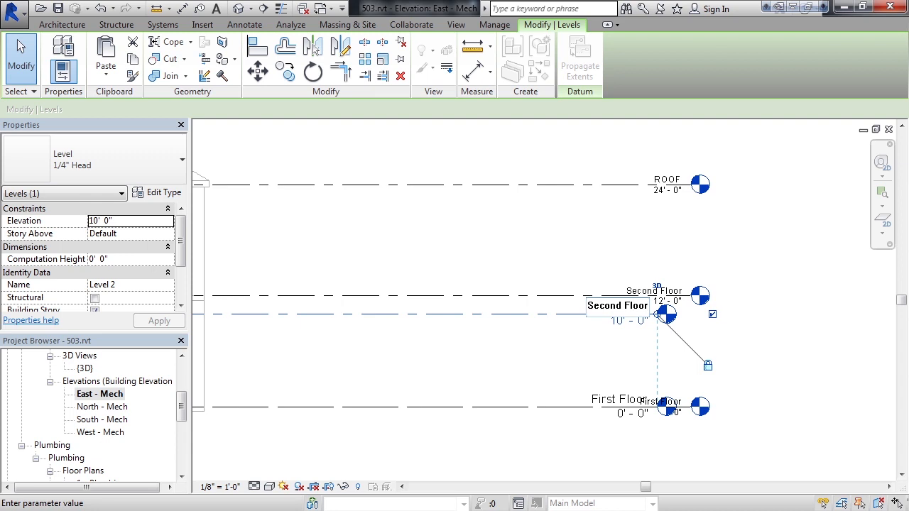
key("Return")
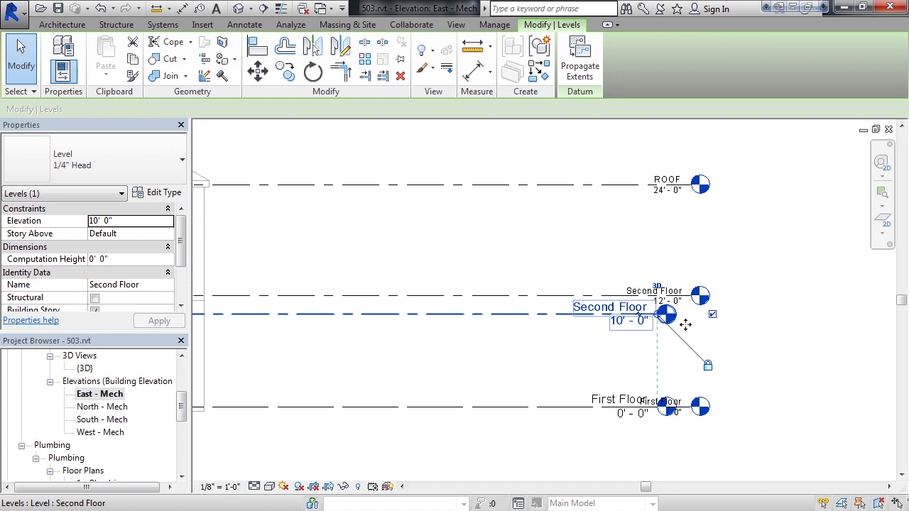
Set the elevation of the project's Second Floor level to 12'-0" to match the linked model.
left_click_drag(182, 415, 181, 381)
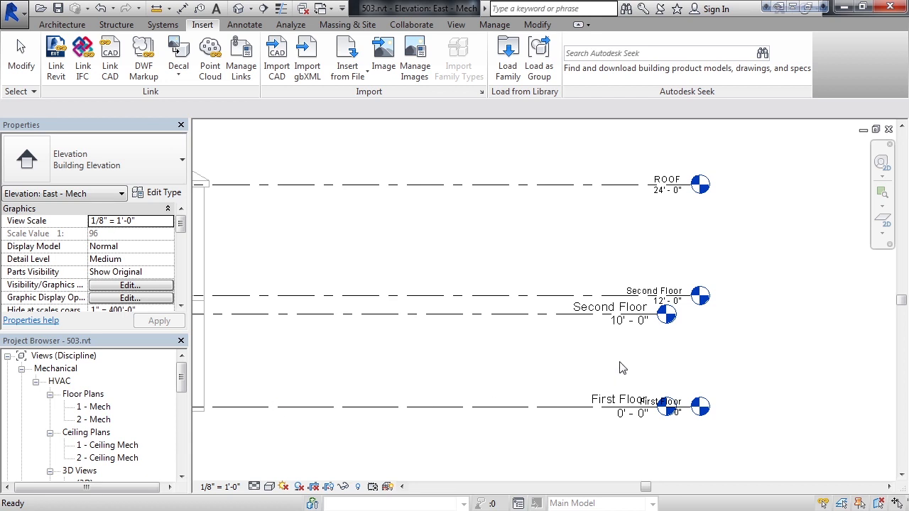
left_click(619, 325)
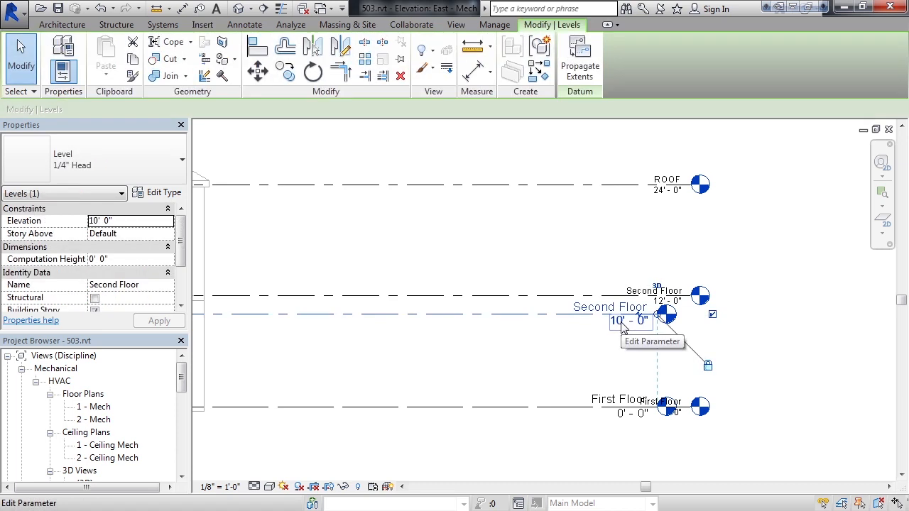
left_click(622, 323)
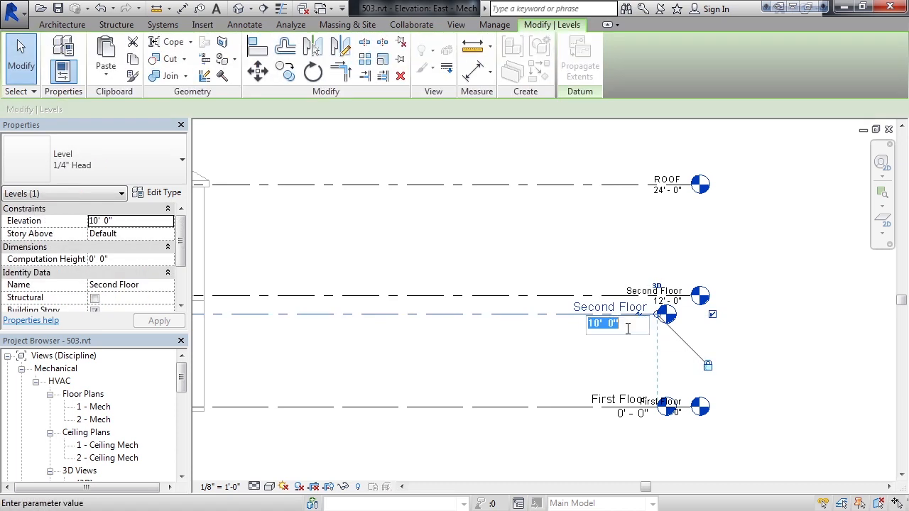
type("12")
key("Return")
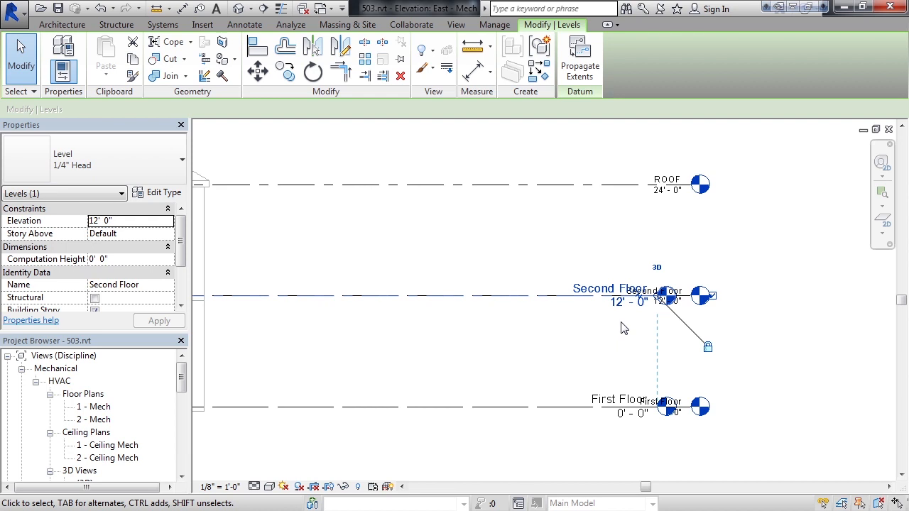
Start a Copy/Monitor session on the linked architectural model by selecting the link.
scroll(624, 328, "down", 1)
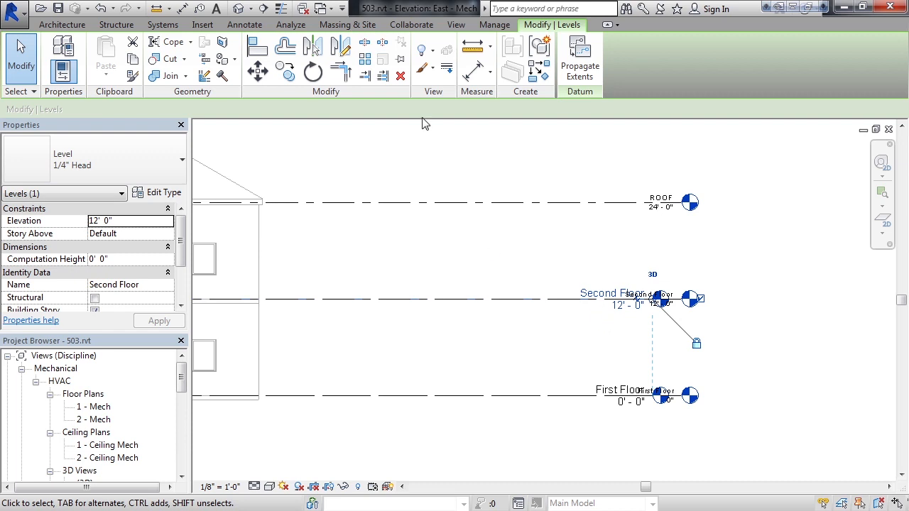
left_click(415, 28)
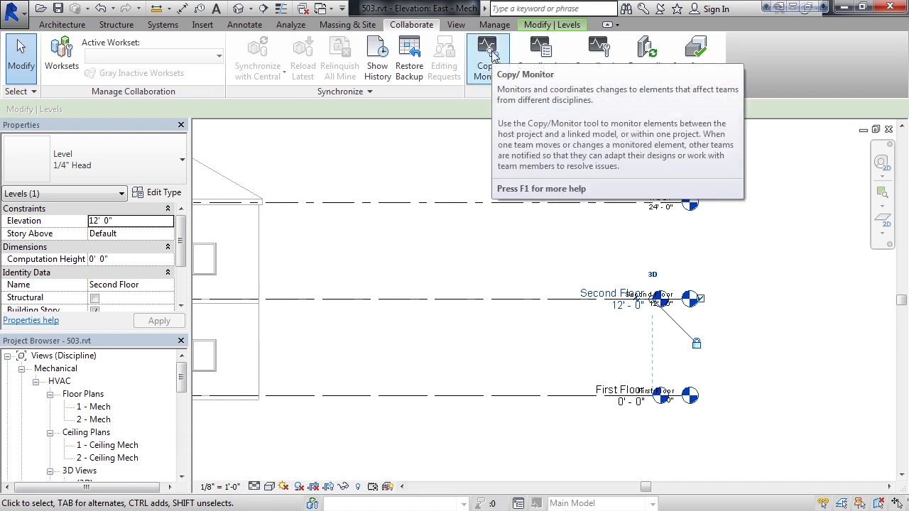
left_click(490, 80)
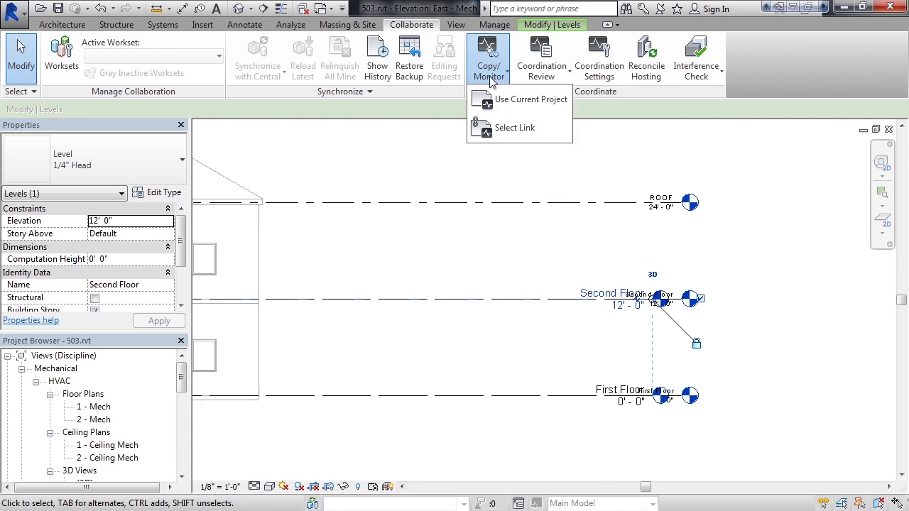
left_click(501, 130)
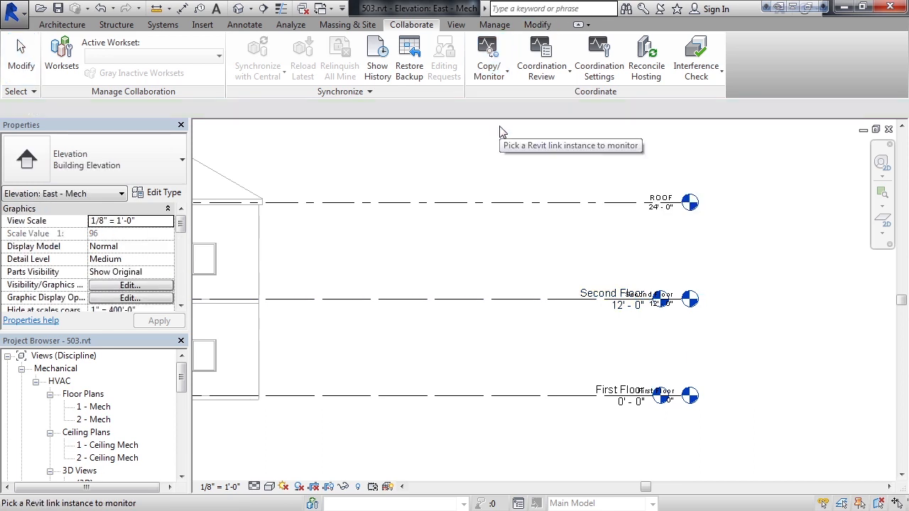
left_click(688, 304)
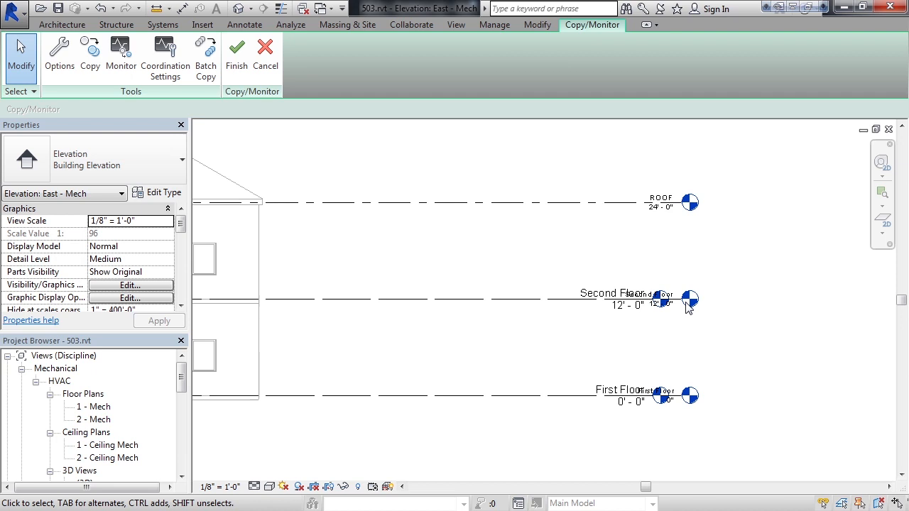
Monitor the project's First Floor and Second Floor levels against the corresponding levels in the linked model.
left_click(121, 65)
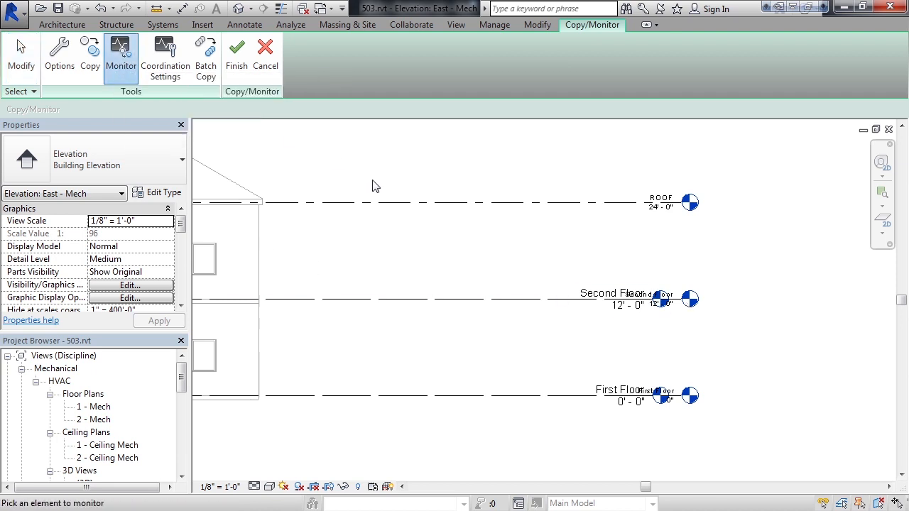
key("Tab")
left_click(618, 400)
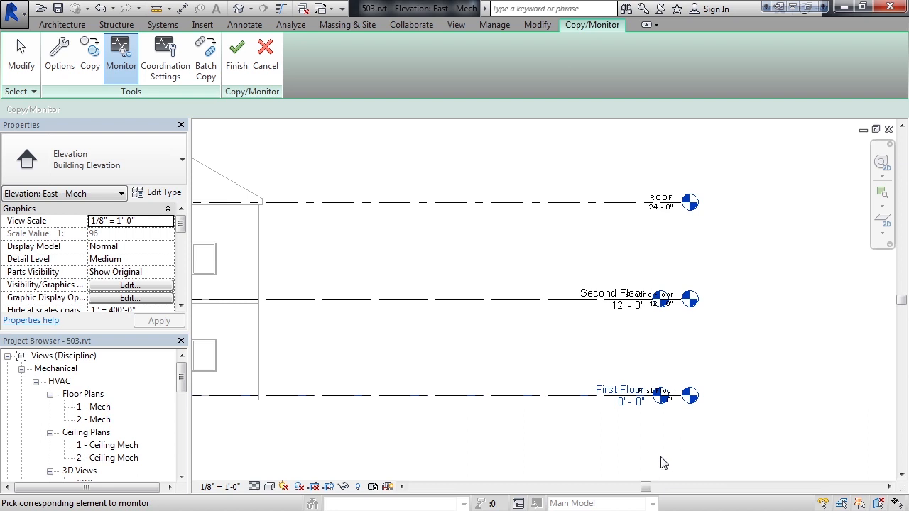
left_click(672, 397)
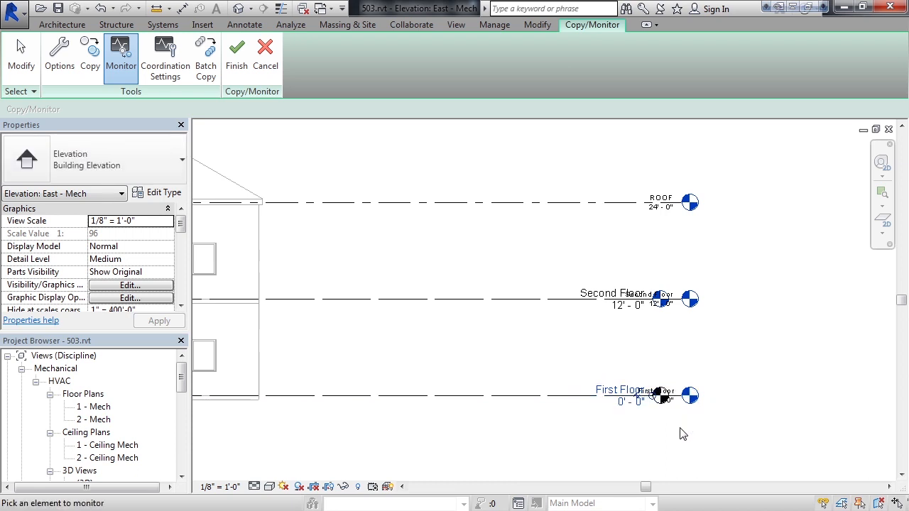
left_click(671, 398)
left_click(593, 299)
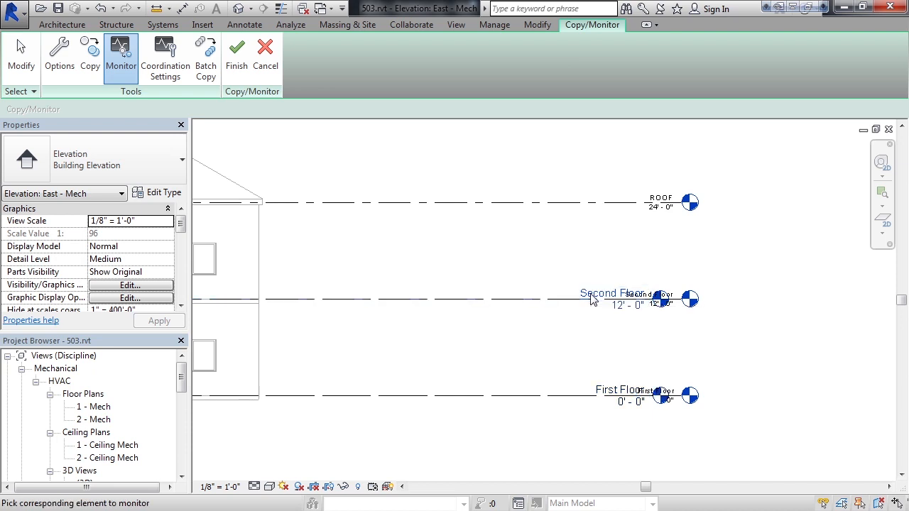
left_click(682, 304)
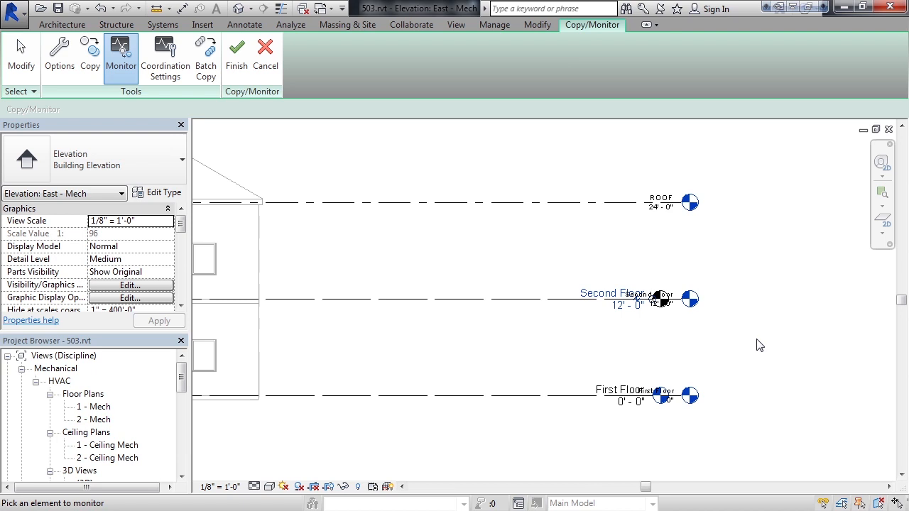
Copy the ROOF level from the linked model into the project and finish the Copy/Monitor session.
left_click(90, 67)
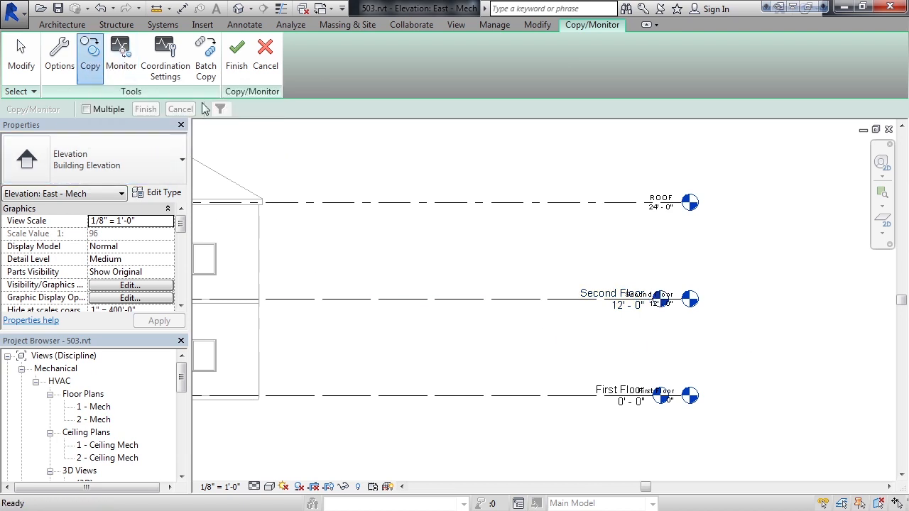
left_click(662, 210)
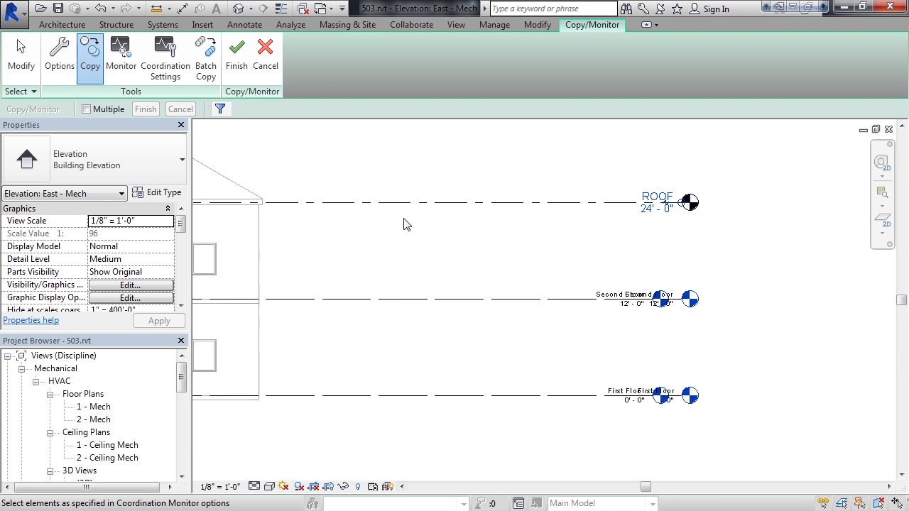
left_click(236, 57)
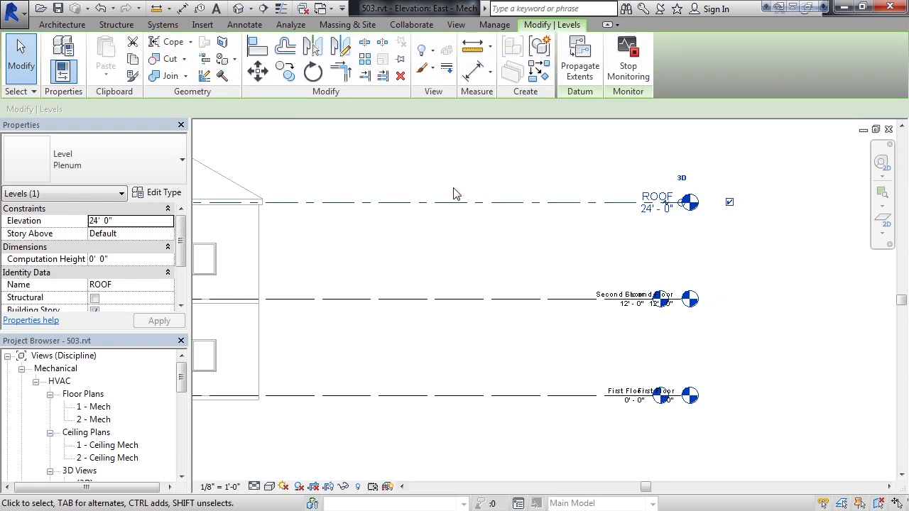